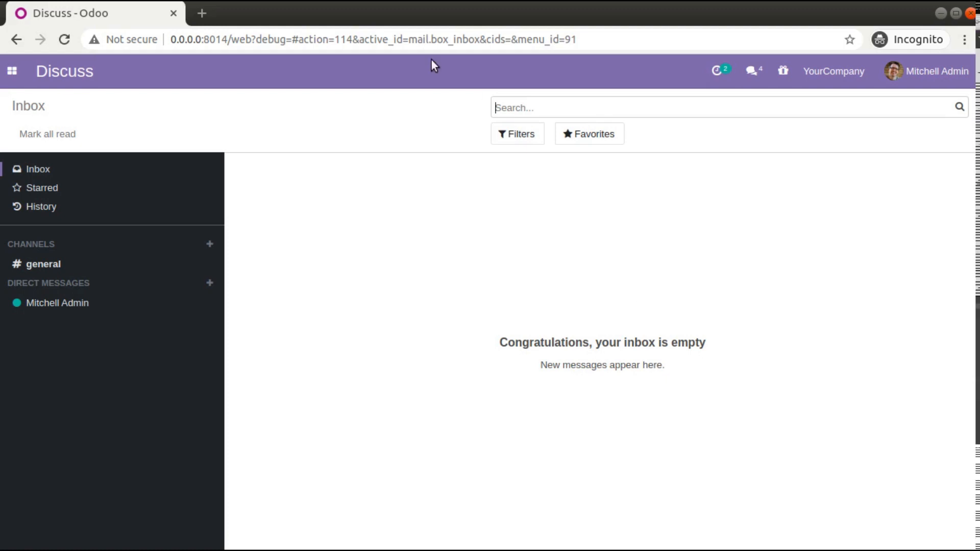
- Open the customer invoices list in Invoicing to review the existing invoice numbers
left_click(13, 71)
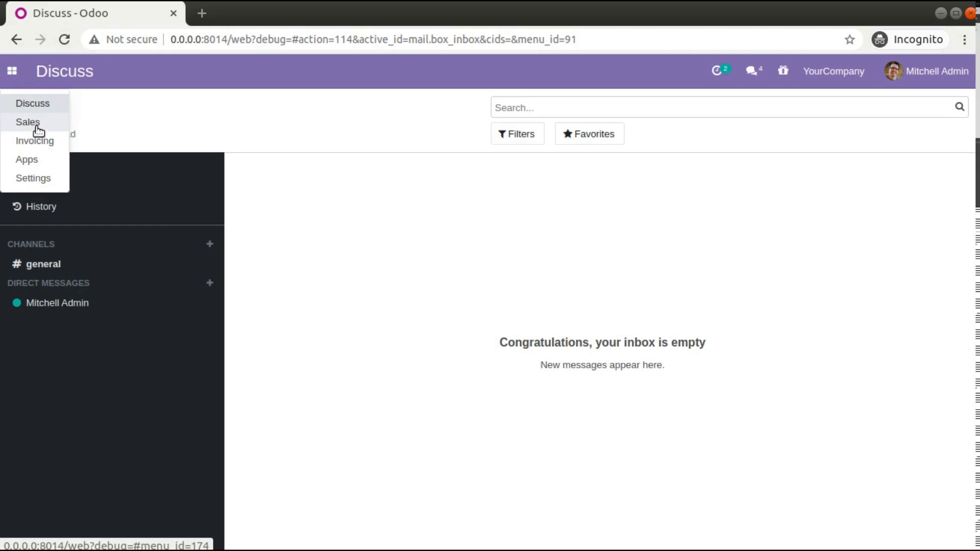
left_click(40, 142)
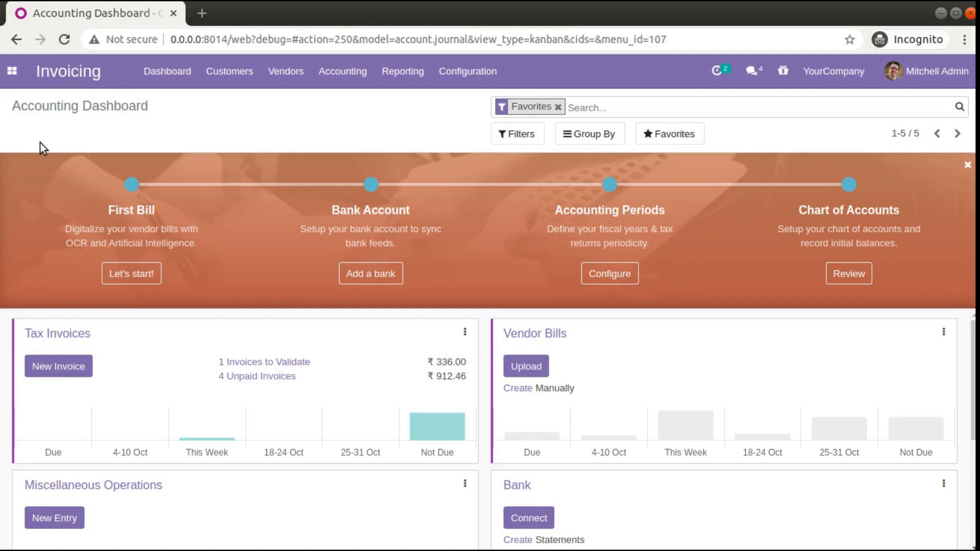
left_click(230, 74)
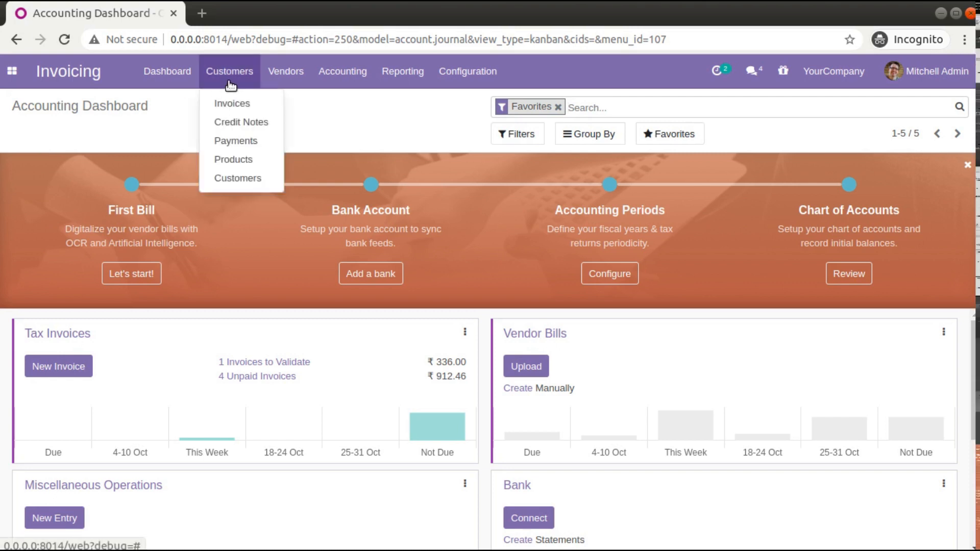
left_click(226, 106)
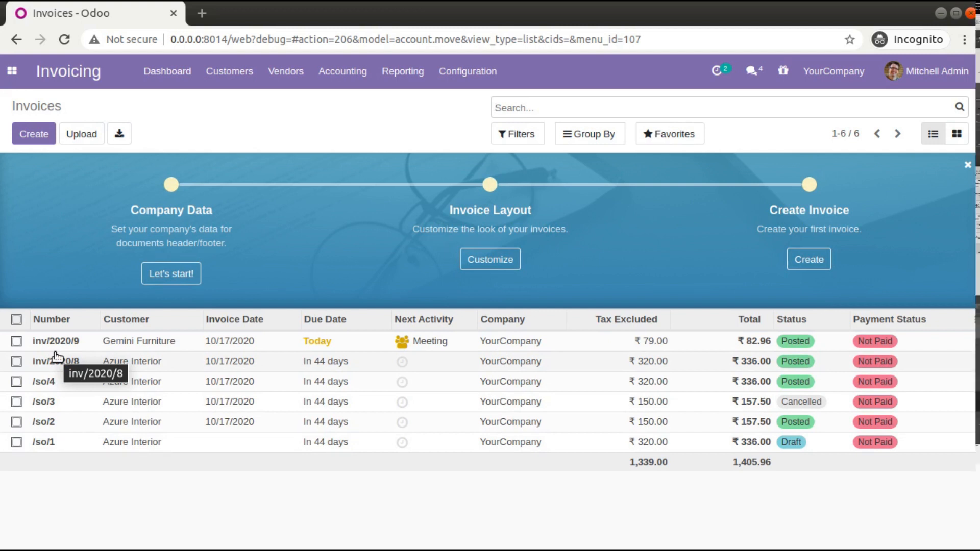
- Activate the developer mode from the Developer Tools section of the general settings
left_click(12, 71)
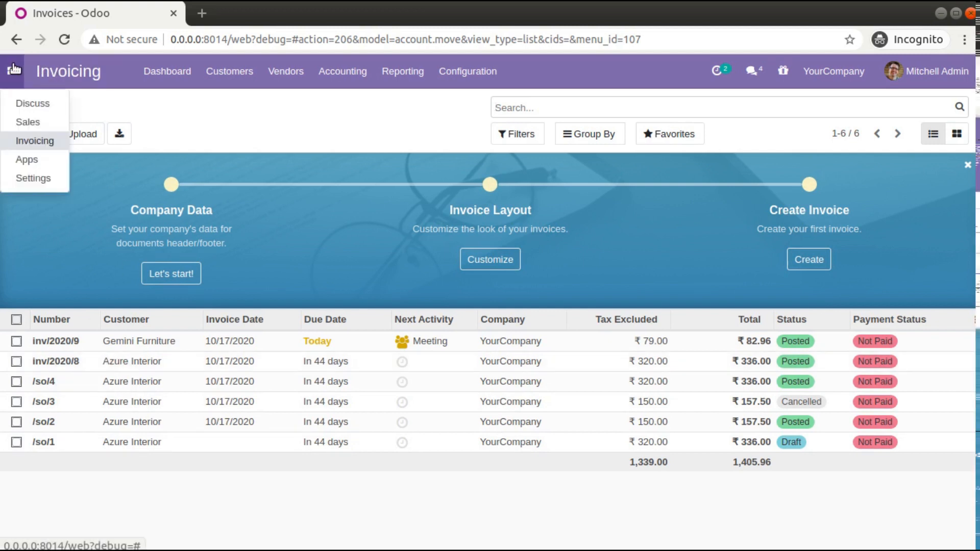
left_click(45, 179)
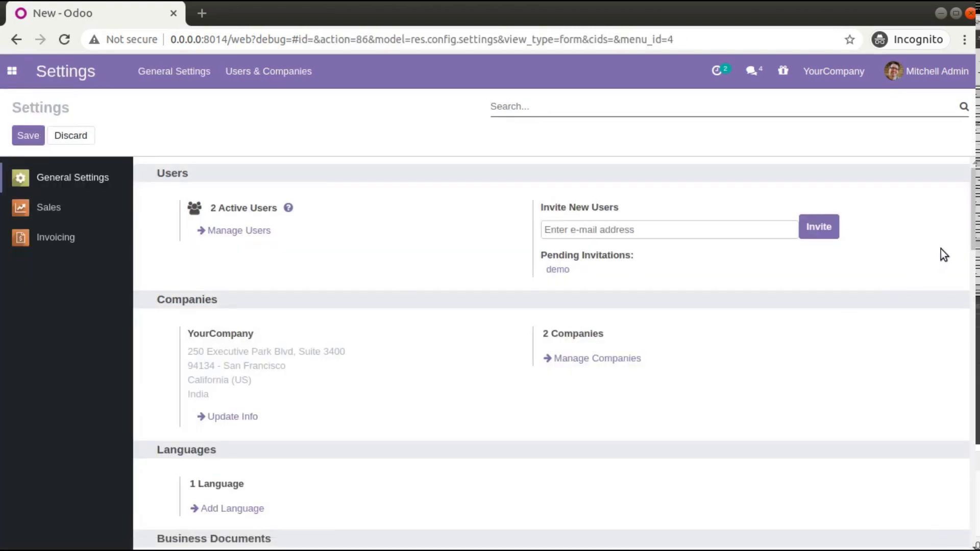
scroll(551, 353, "down", 20)
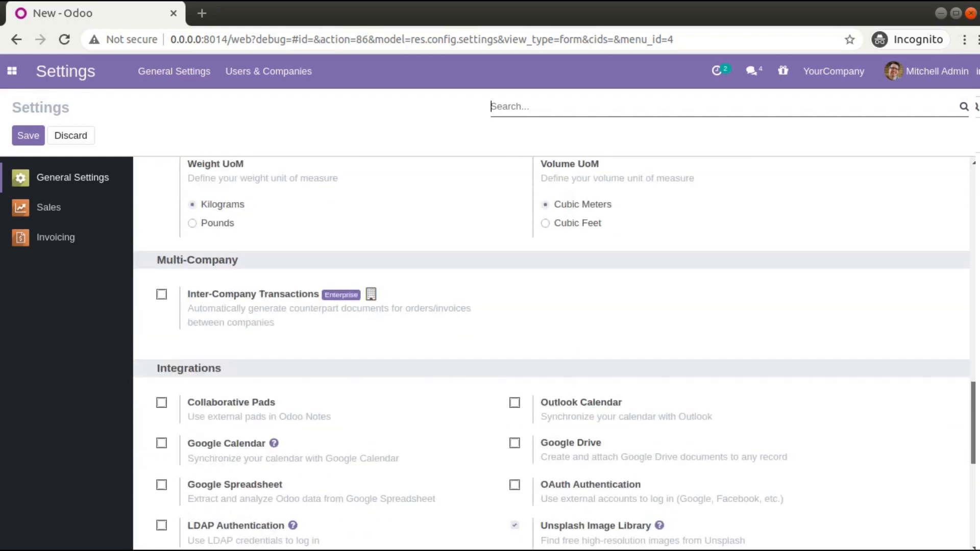
left_click_drag(973, 494, 973, 504)
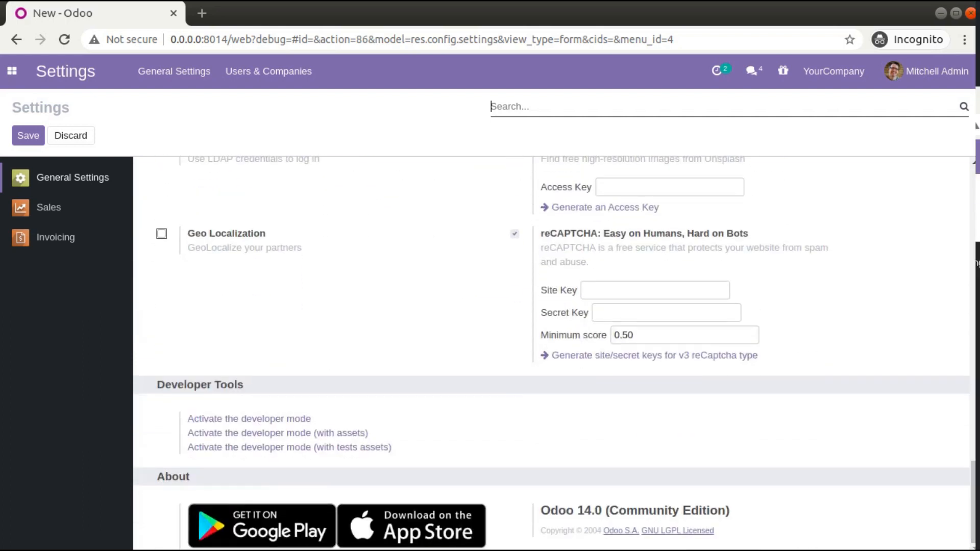
left_click(236, 420)
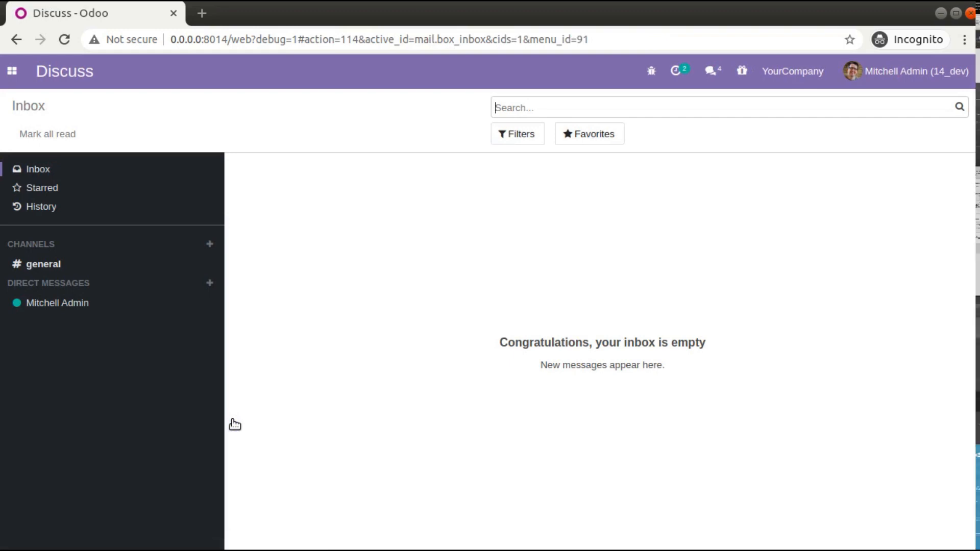
- Open the admin user's record from the list of users in Settings
left_click(12, 71)
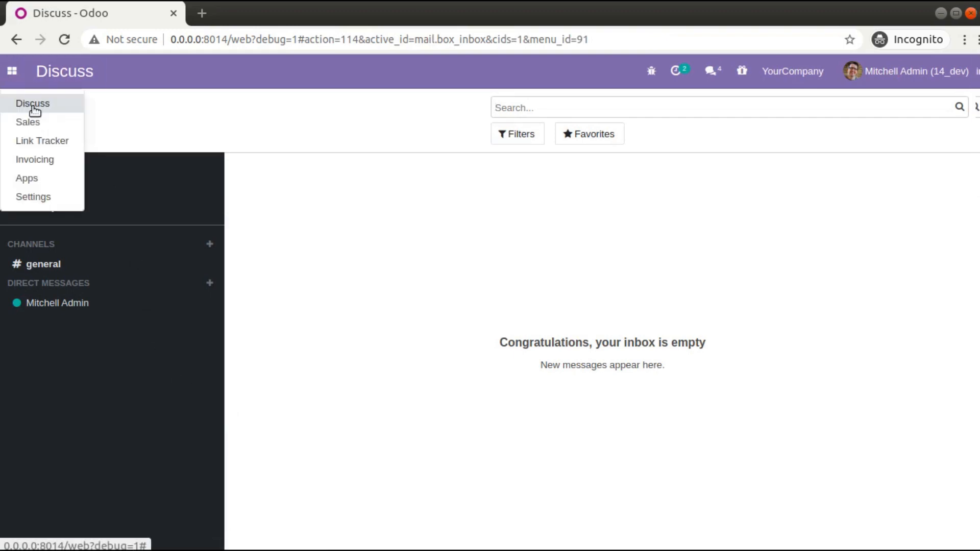
left_click(42, 196)
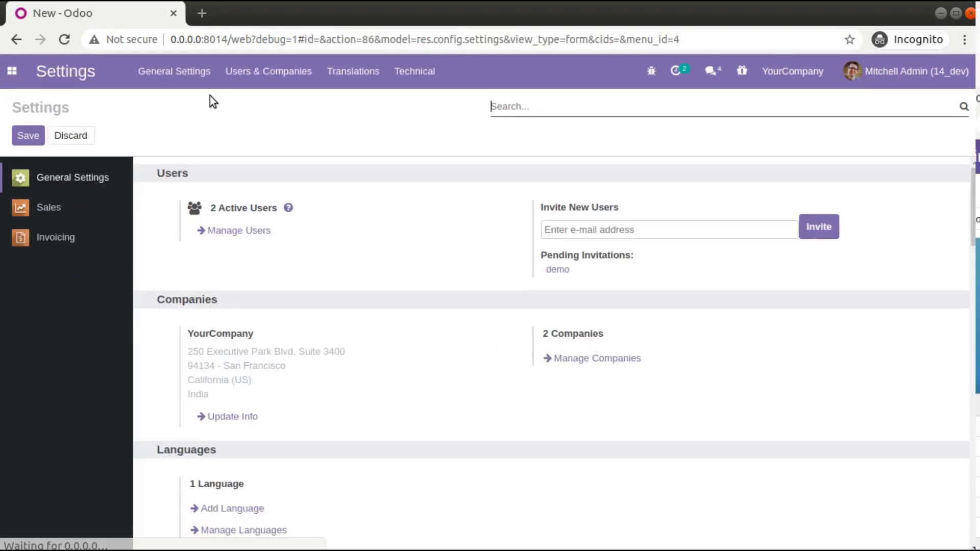
left_click(262, 72)
left_click(253, 102)
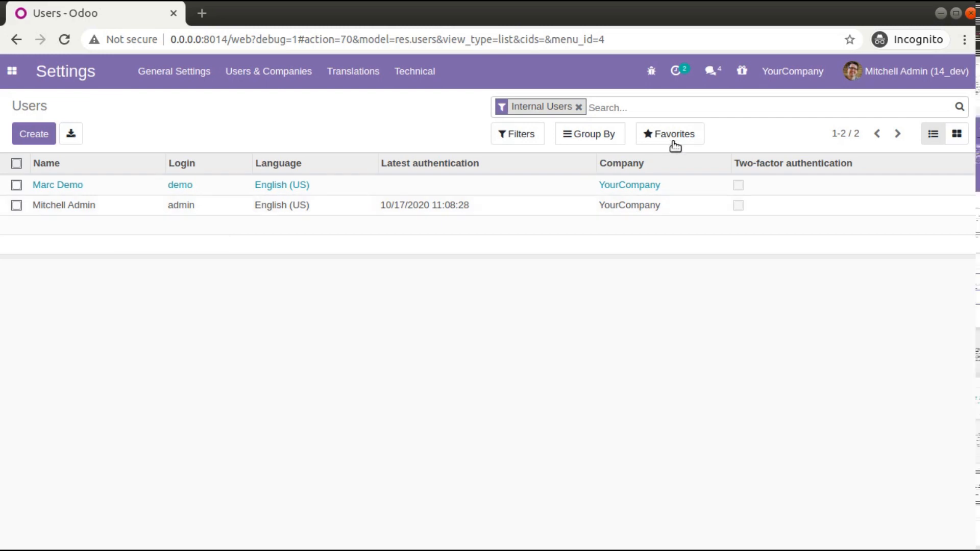
left_click(118, 208)
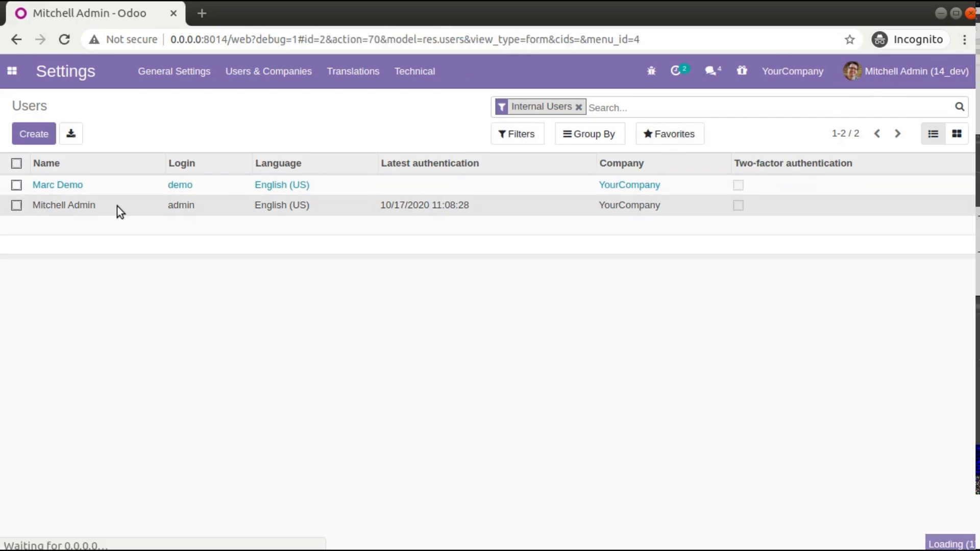
- Edit the user's technical rights so Show Full Accounting Features is enabled, save the record and reload the page
left_click(30, 135)
scroll(342, 289, "down", 10)
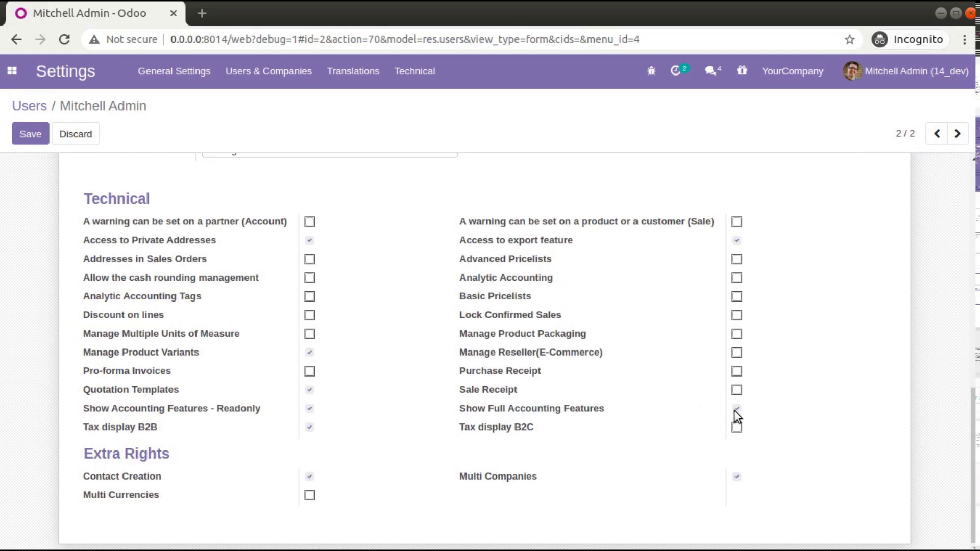
left_click(40, 136)
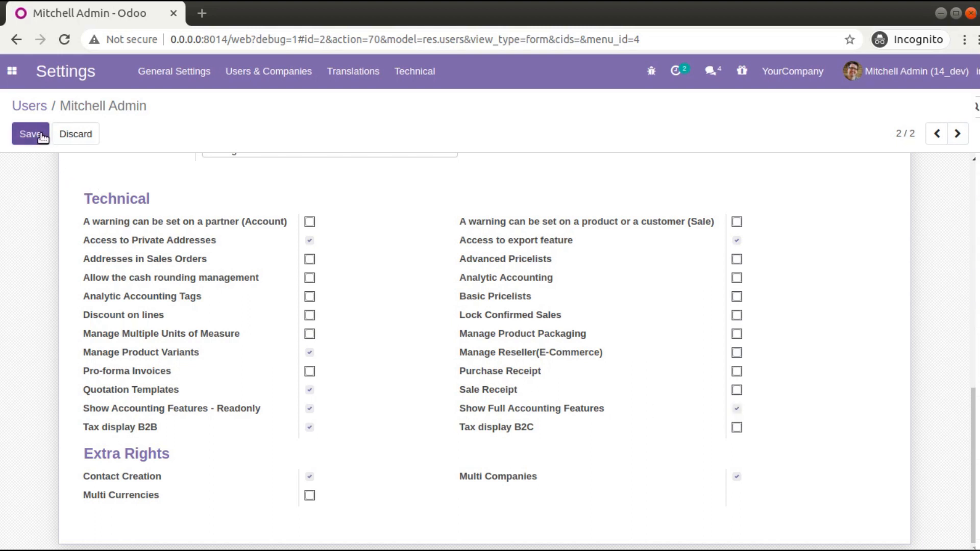
left_click(62, 40)
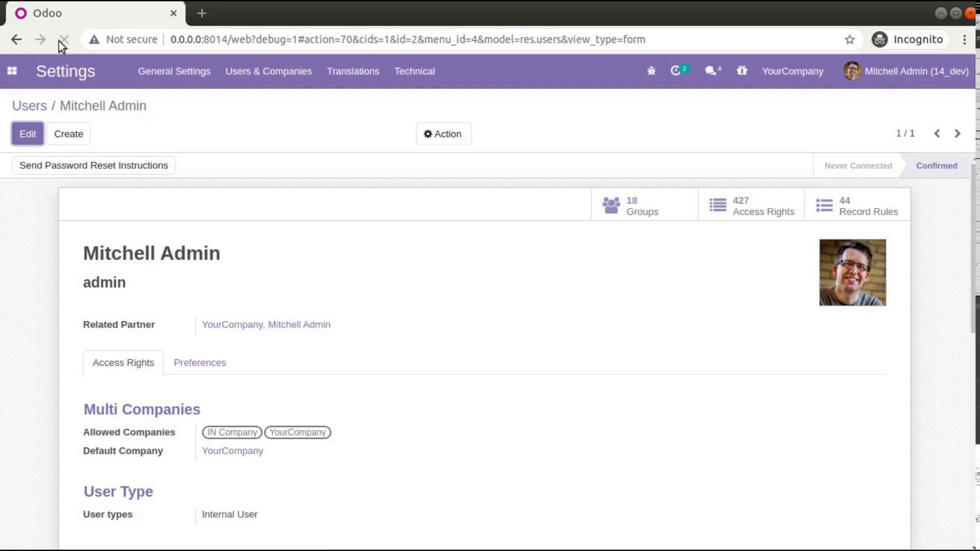
- Return to the customer invoices list in Invoicing
left_click(13, 71)
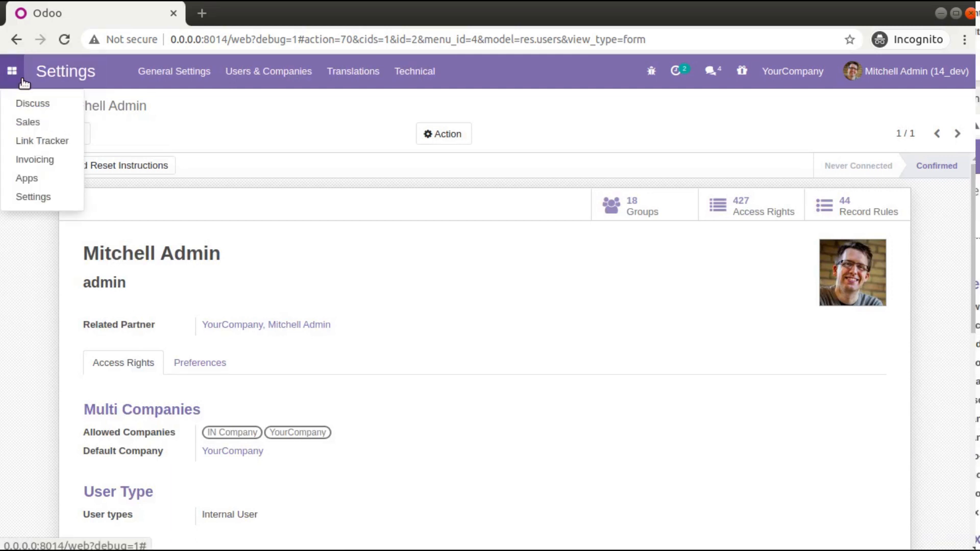
left_click(45, 159)
left_click(229, 71)
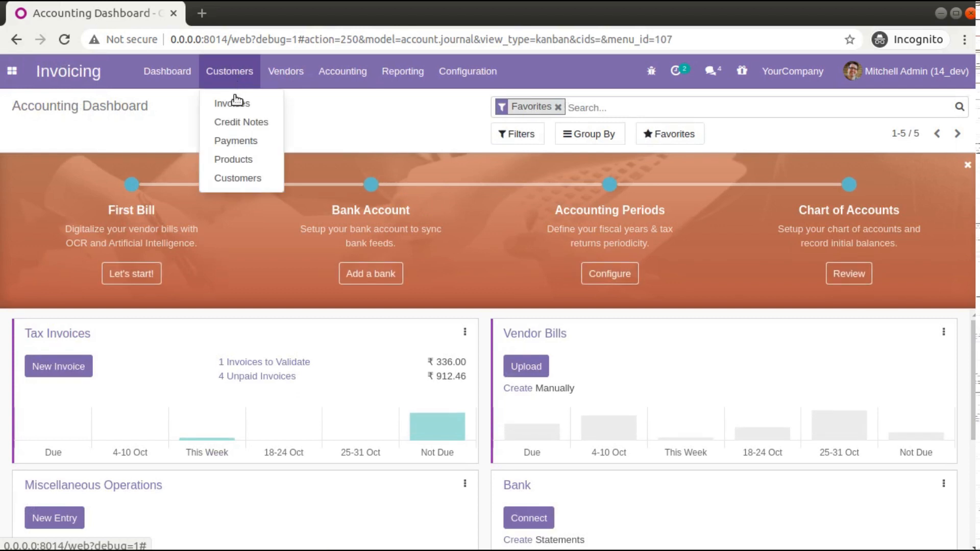
left_click(234, 103)
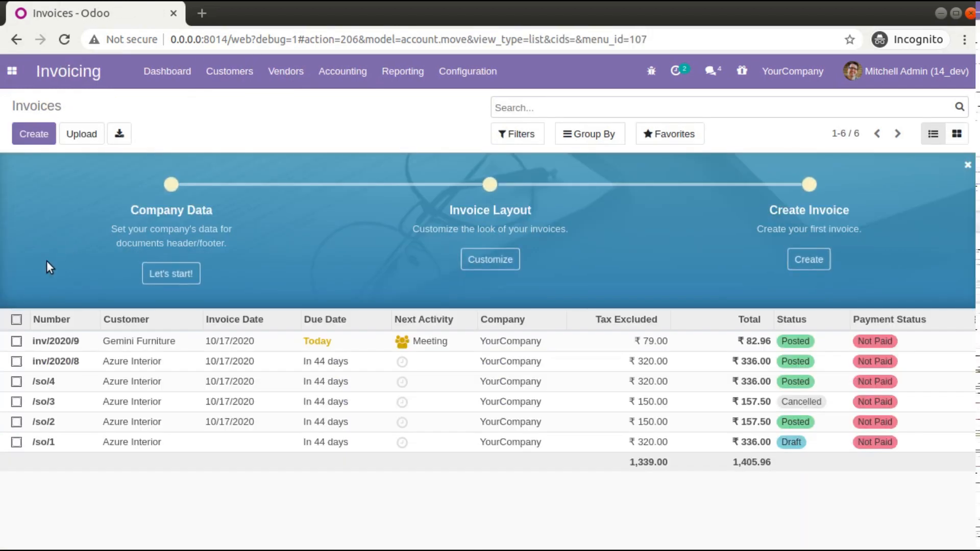
- Select the Gemini Furniture invoice and look through the actions available for it without running any
left_click(17, 342)
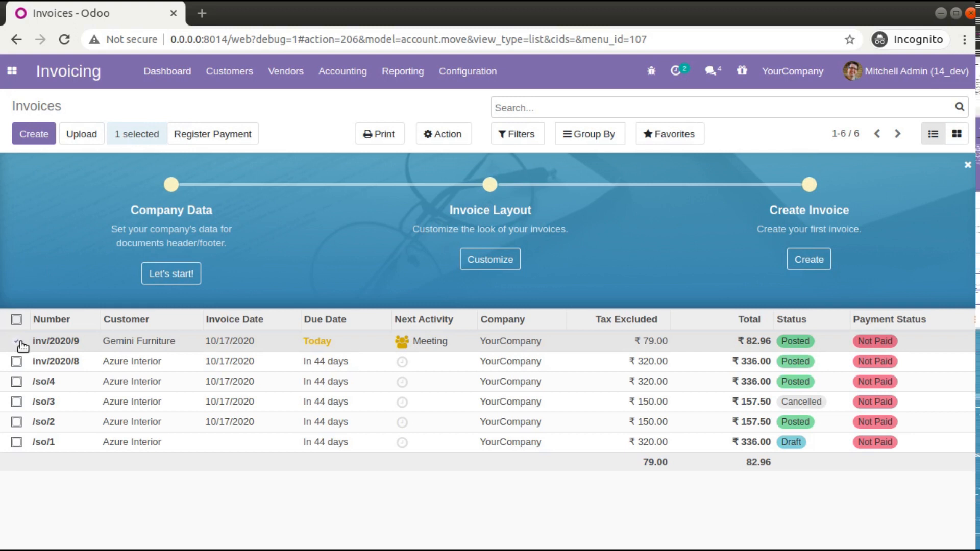
left_click(426, 134)
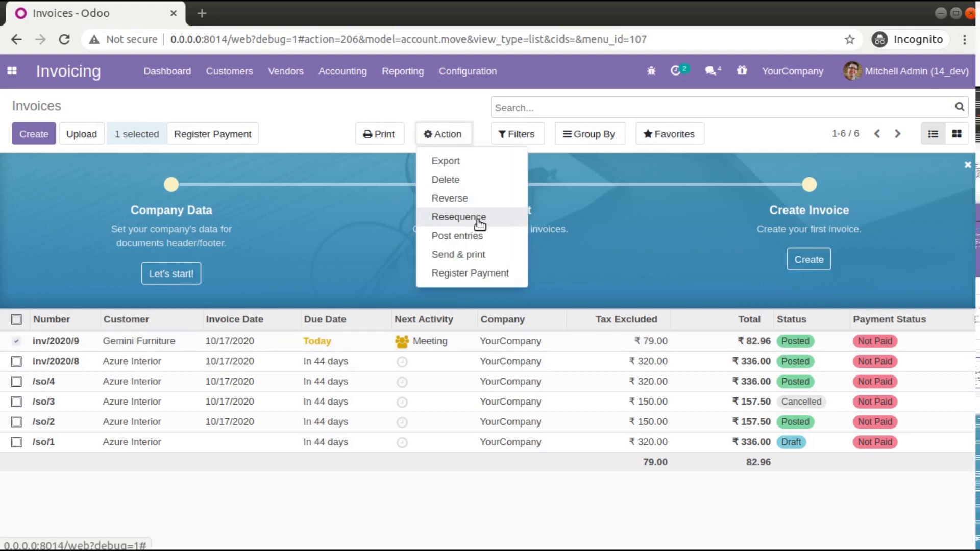
left_click(333, 118)
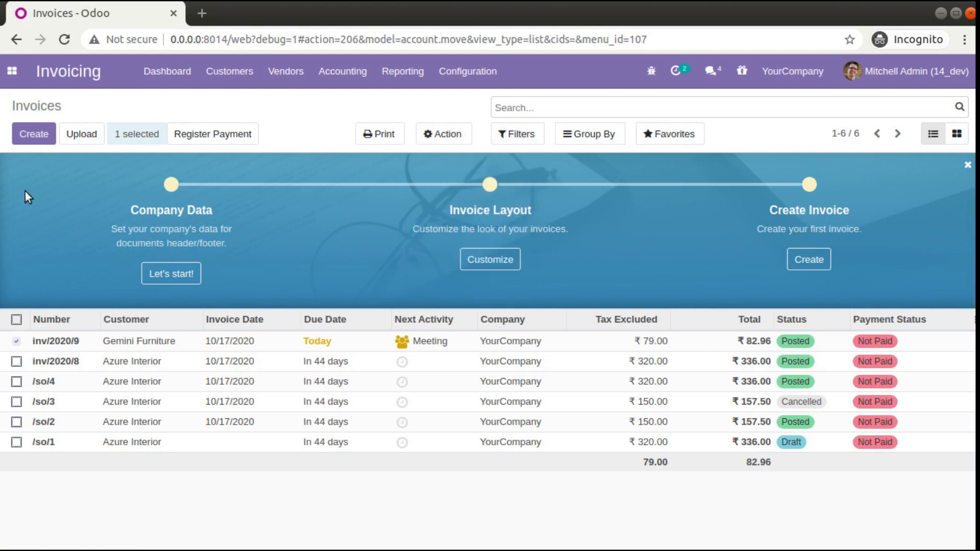
- Create a customer invoice for Azure Interior with the GST treatment Unregistered Business
left_click(45, 138)
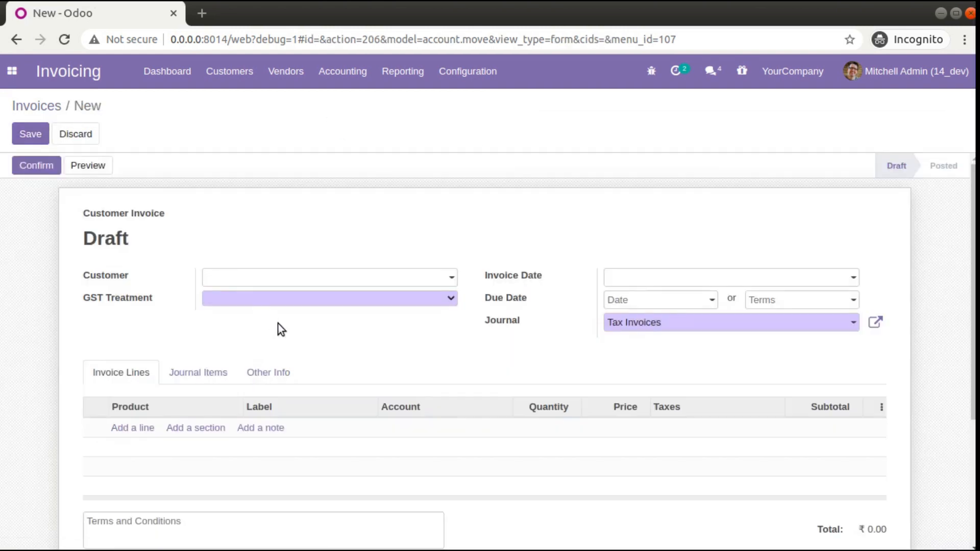
left_click(258, 282)
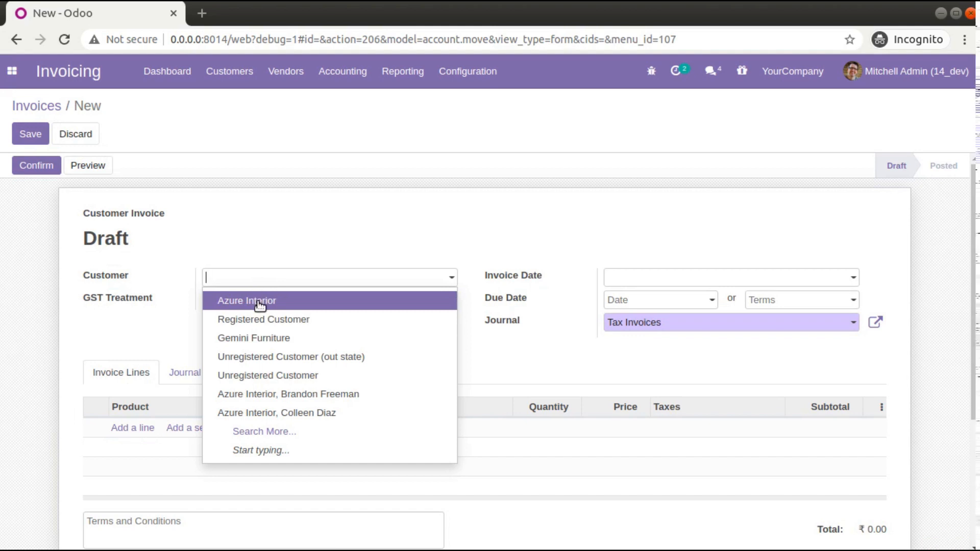
left_click(260, 302)
left_click(258, 302)
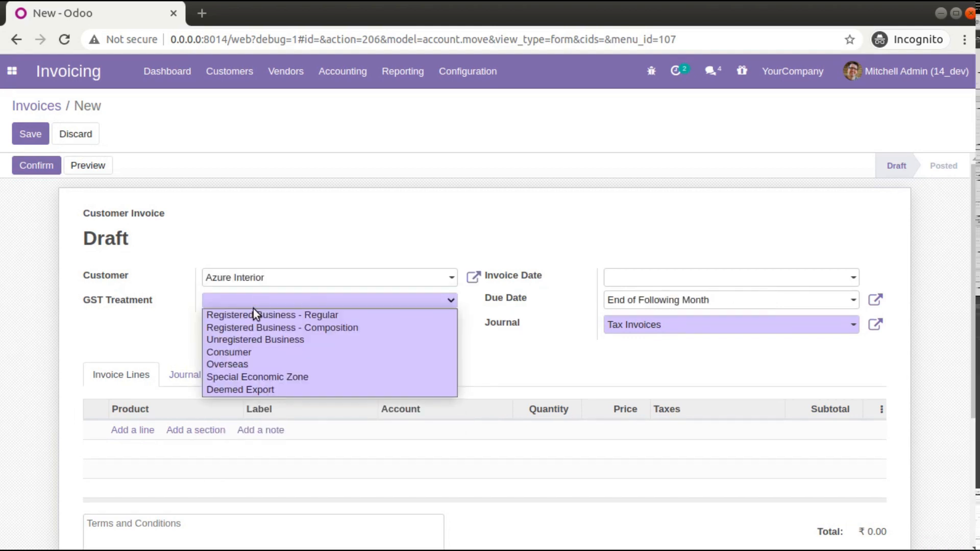
left_click(255, 339)
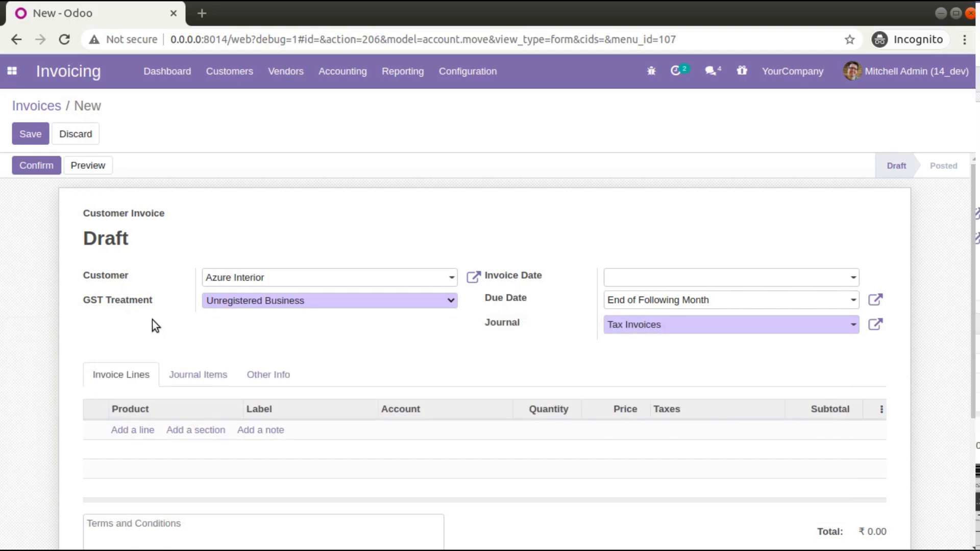
- Add invoice lines for [E-COM06] Corner Desk Right Sit and [E-COM08] Storage Box
left_click(145, 431)
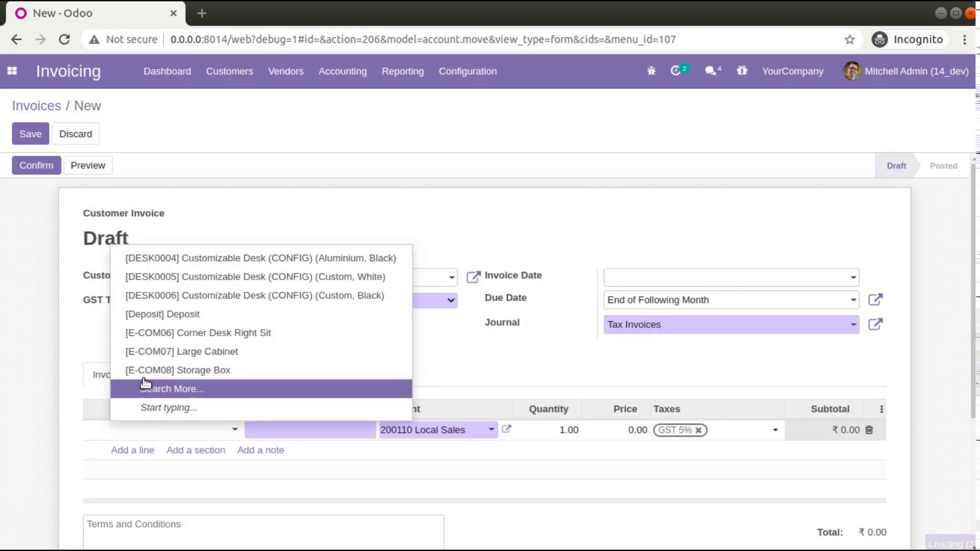
left_click(163, 334)
scroll(149, 413, "down", 1)
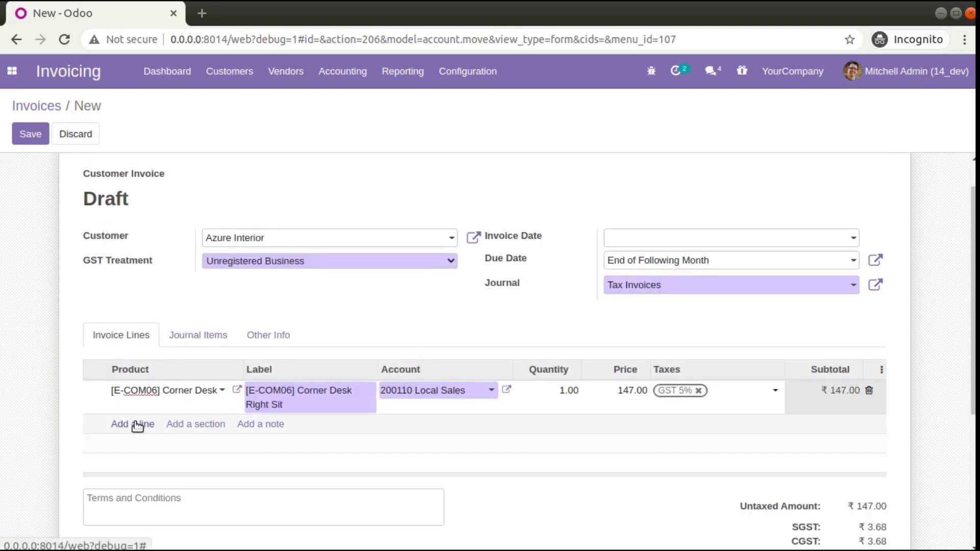
left_click(136, 429)
left_click(166, 424)
left_click(186, 365)
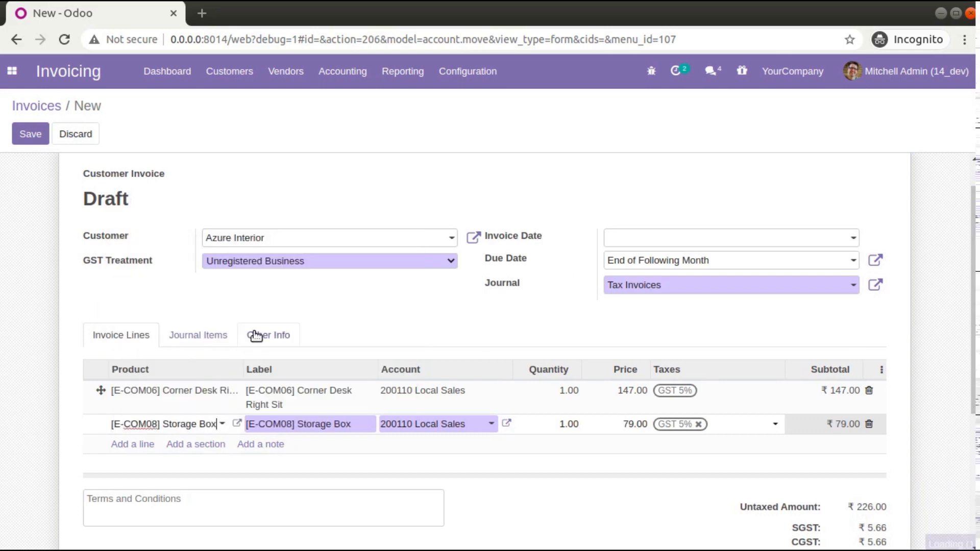
- Check the new invoice's other info and save it as a draft
left_click(257, 335)
left_click(122, 335)
left_click(38, 141)
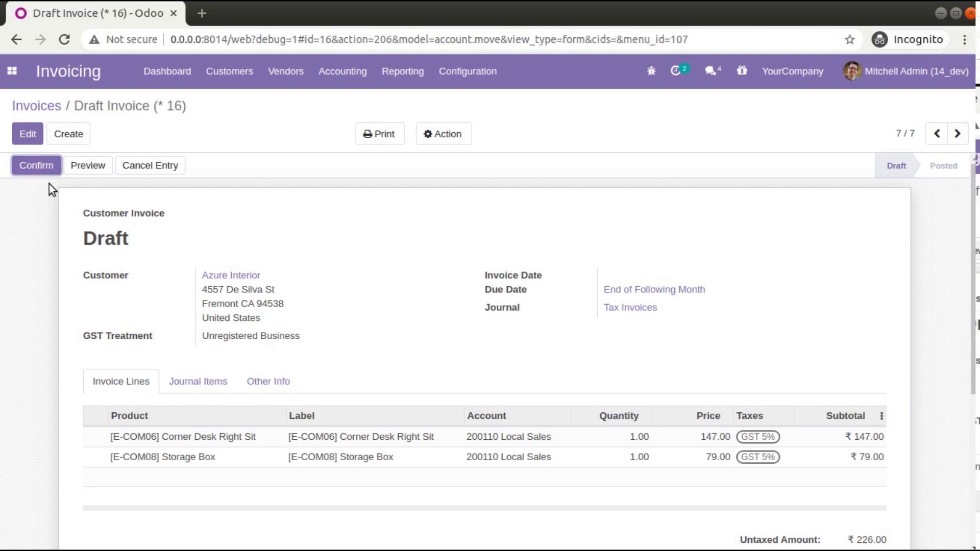
- Reopen the unnumbered Azure Interior draft from the invoices list, confirm it and go back to the list
left_click(34, 108)
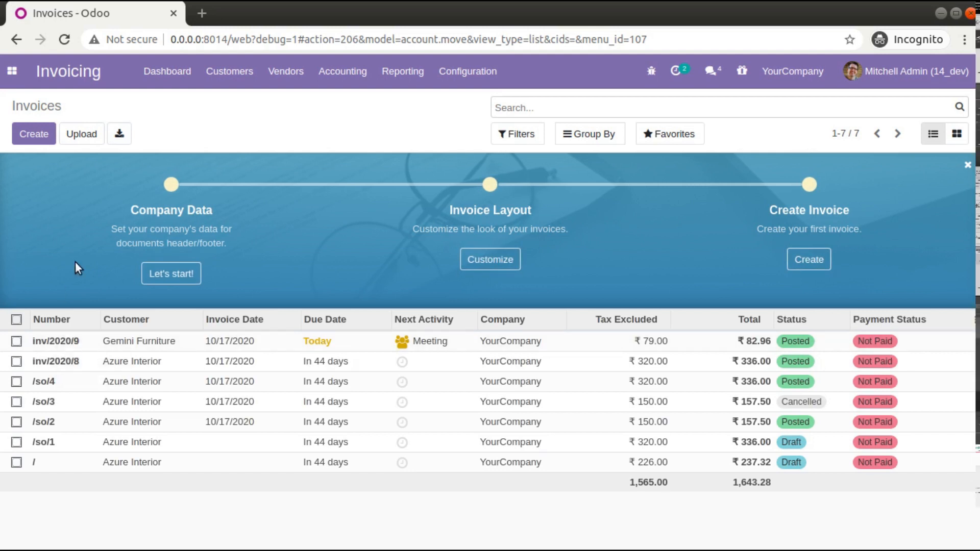
left_click(76, 462)
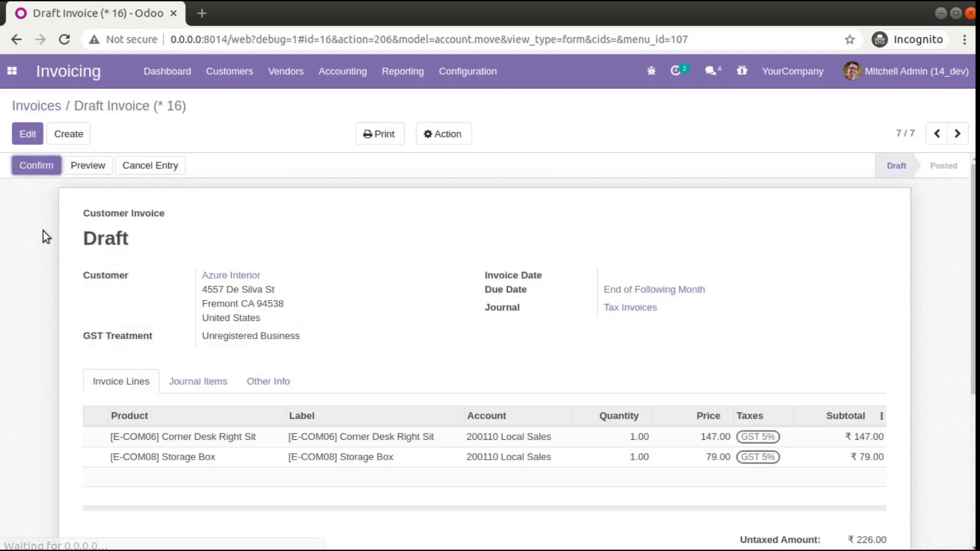
left_click(54, 168)
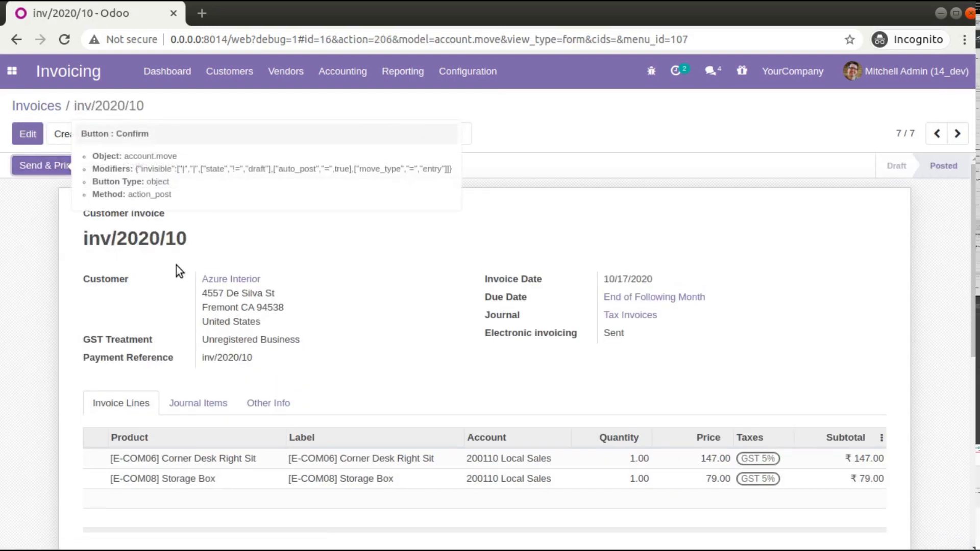
left_click_drag(85, 238, 160, 238)
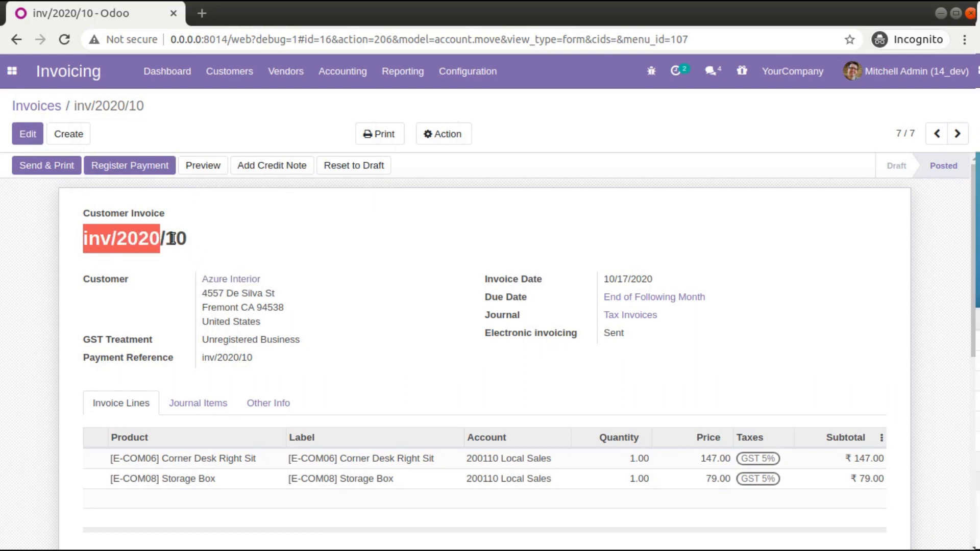
left_click(45, 105)
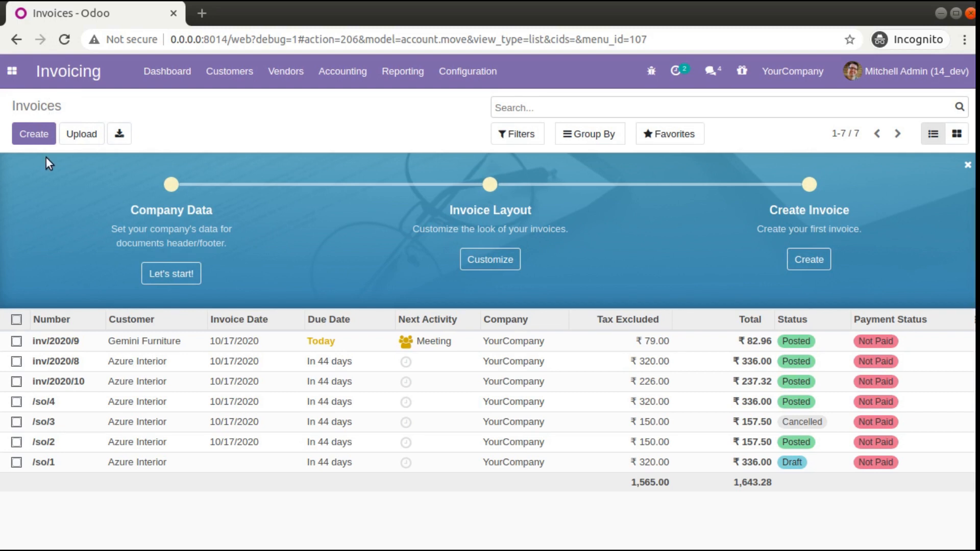
- Resequence all the listed invoices, keeping the current order, with 00001 as the first new sequence
left_click(17, 319)
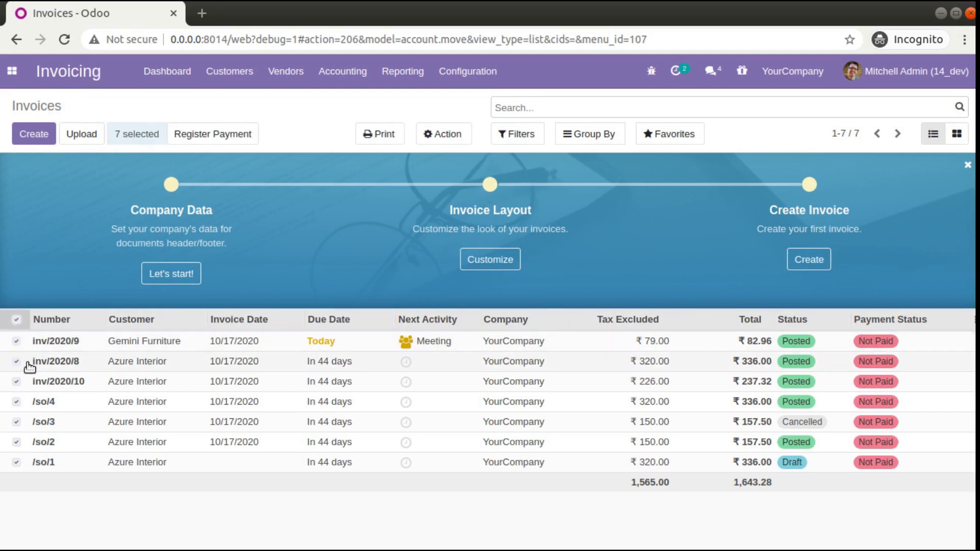
left_click(445, 133)
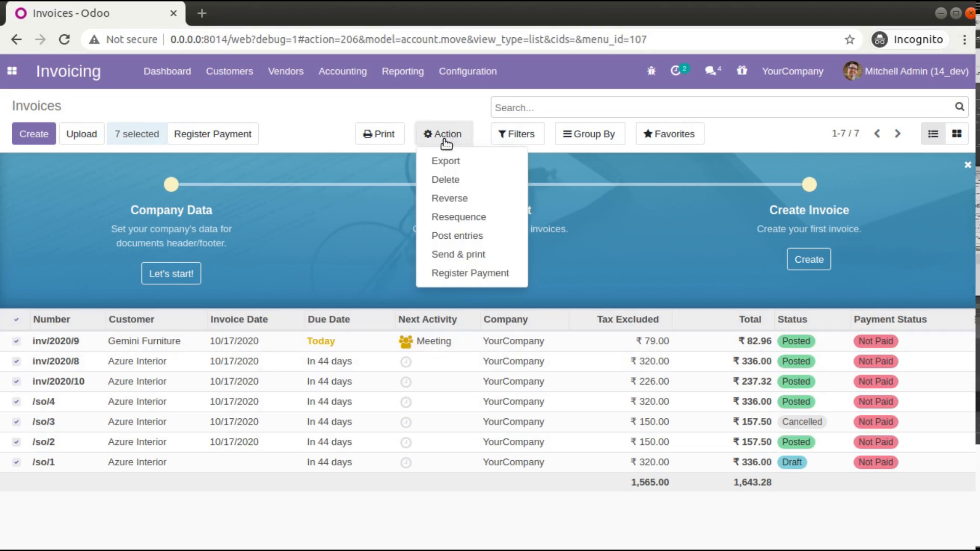
left_click(451, 217)
triple_click(667, 152)
type("00001")
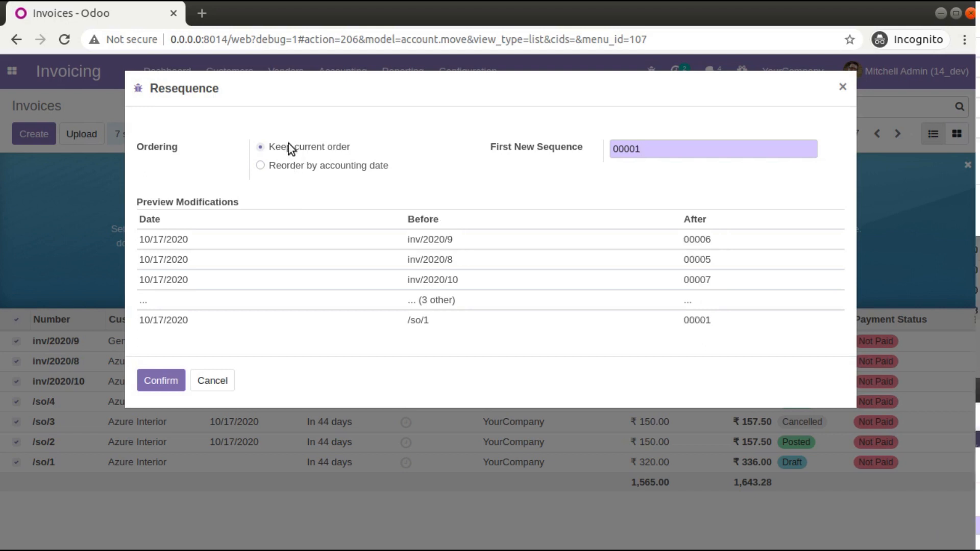
left_click(284, 164)
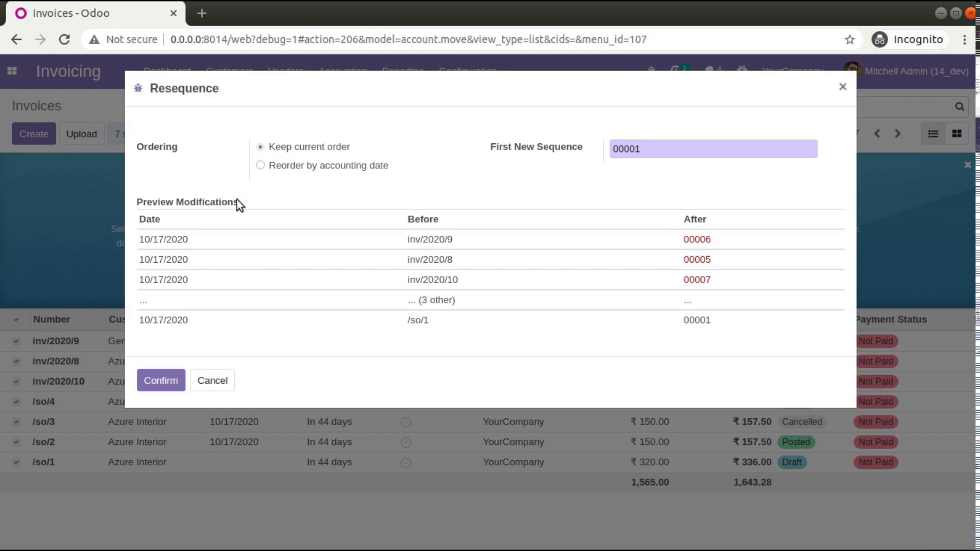
left_click(148, 378)
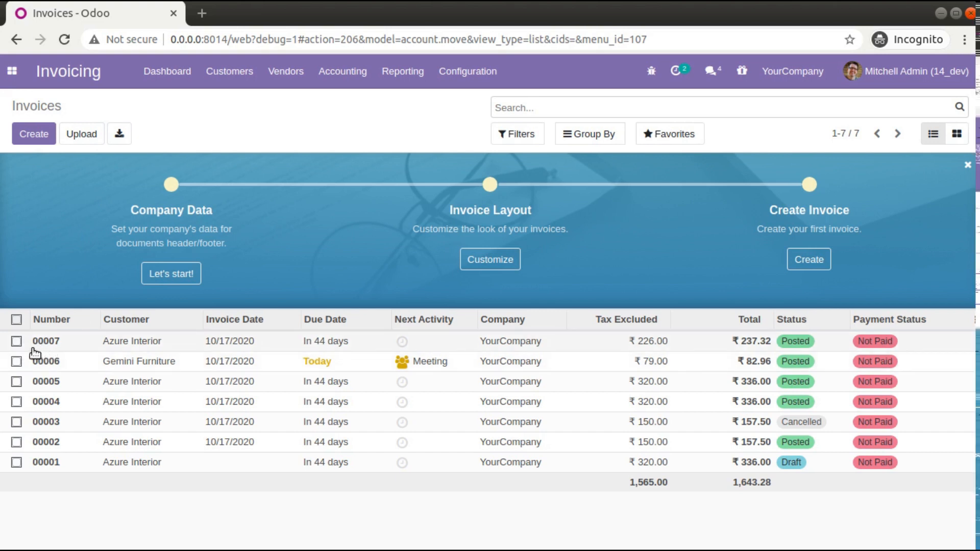
- Create a customer invoice for Azure Interior with a line for [E-COM08] Storage Box
left_click(32, 135)
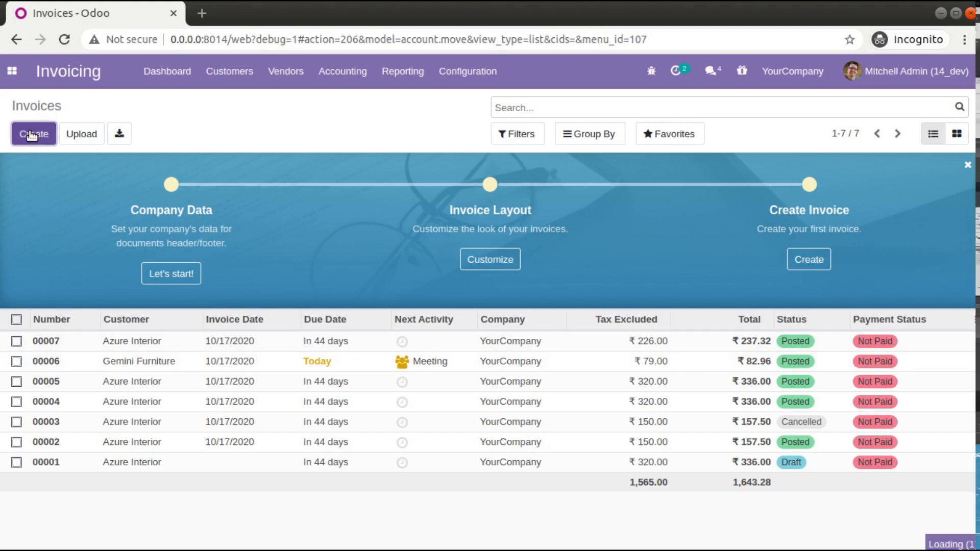
left_click(273, 279)
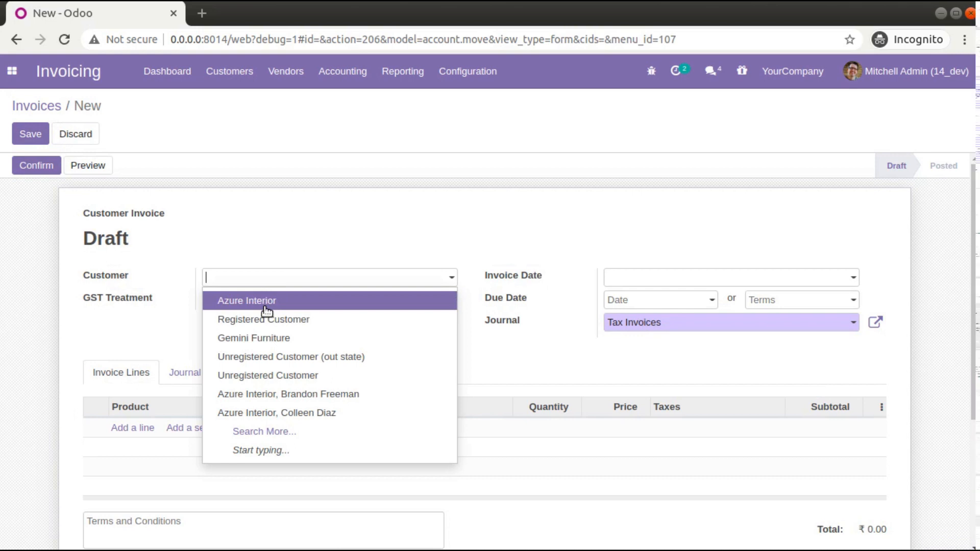
left_click(262, 306)
left_click(257, 302)
left_click(253, 338)
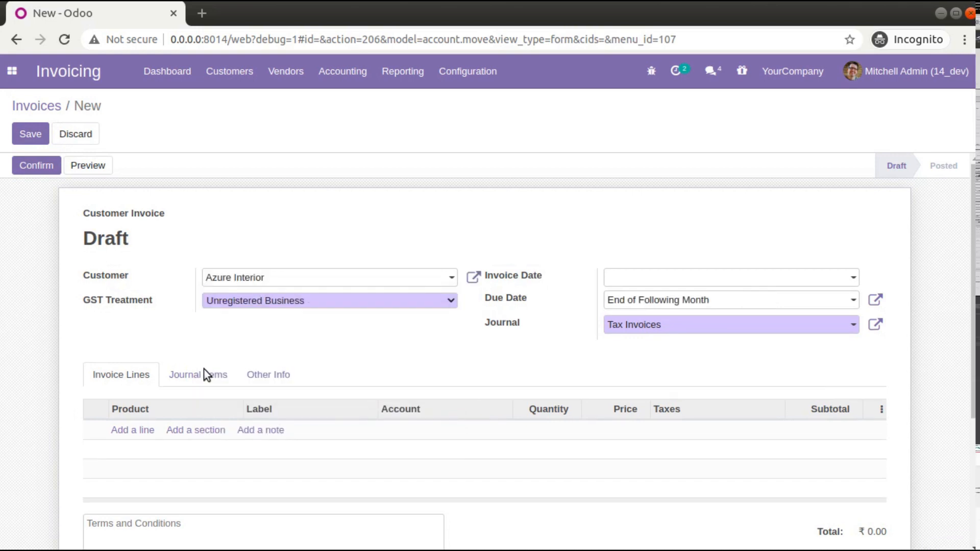
left_click(128, 430)
left_click(122, 430)
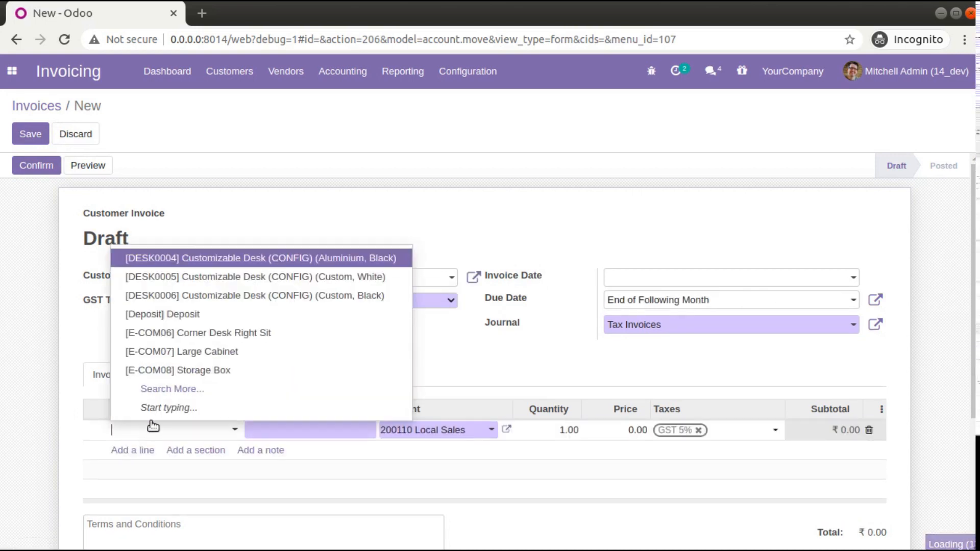
left_click(175, 366)
- Confirm the new invoice, check its assigned number and return to the invoices list
left_click(29, 135)
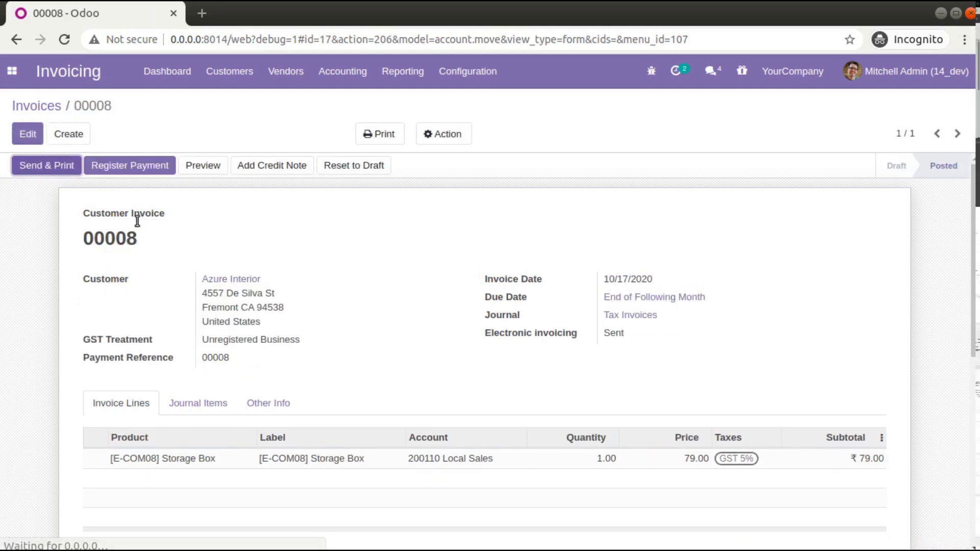
left_click_drag(82, 243, 140, 240)
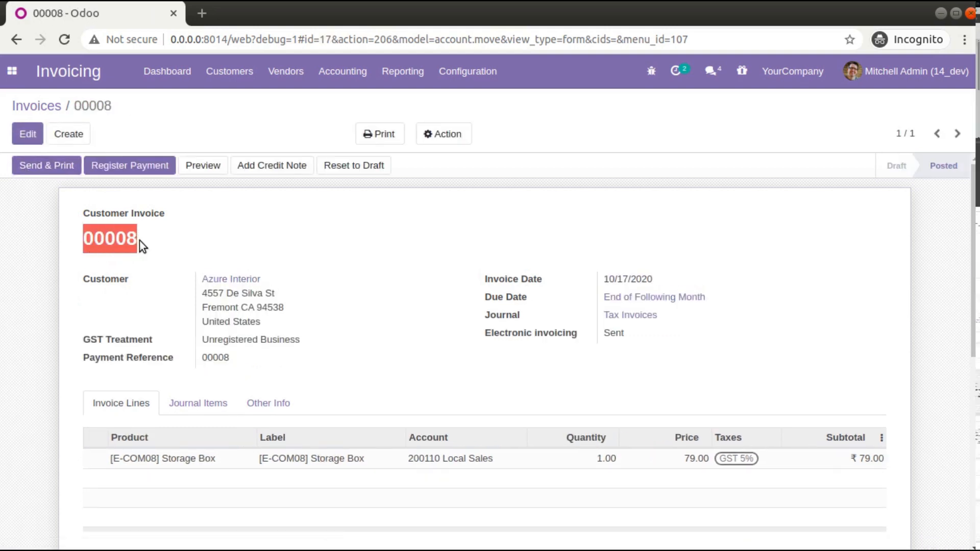
left_click(37, 107)
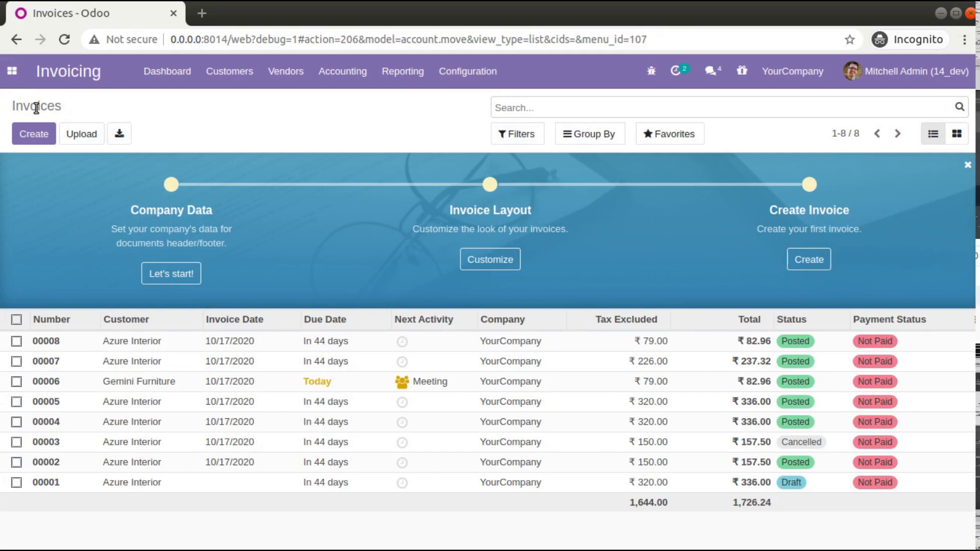
- Open the Exchange Difference journal in edit mode to examine its numbering-related settings
left_click(454, 72)
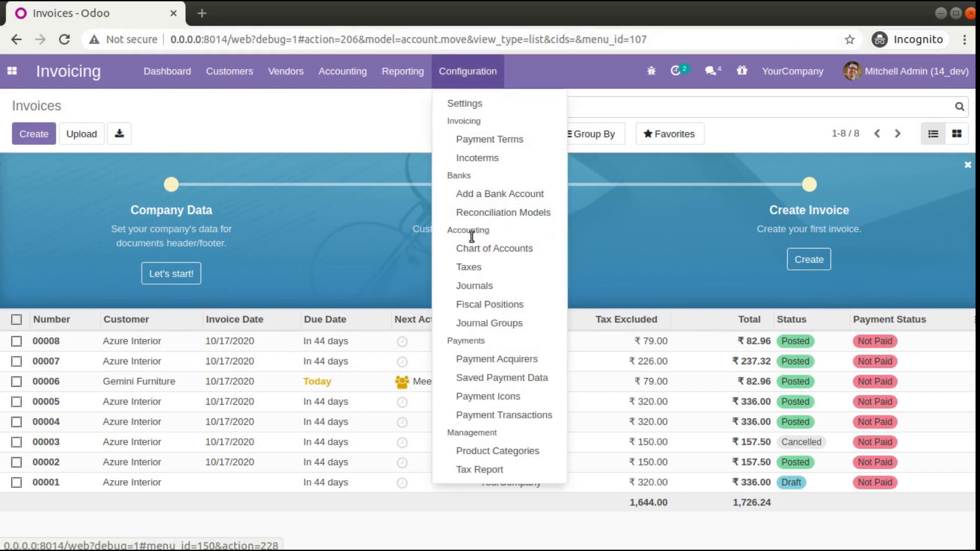
left_click(478, 286)
left_click(190, 247)
left_click(27, 133)
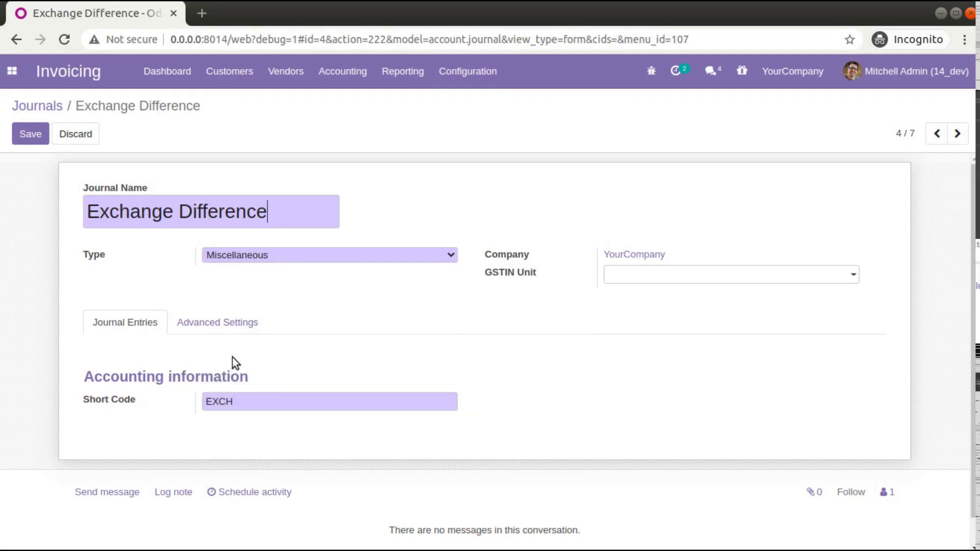
- Return to the customer invoices list and open the Resequence dialog for all invoices to review its preview
left_click(229, 70)
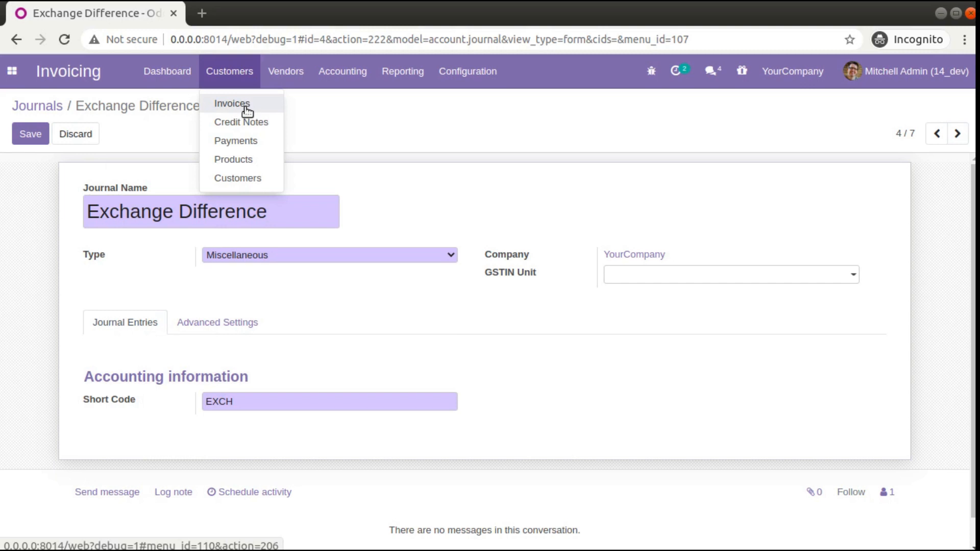
left_click(245, 105)
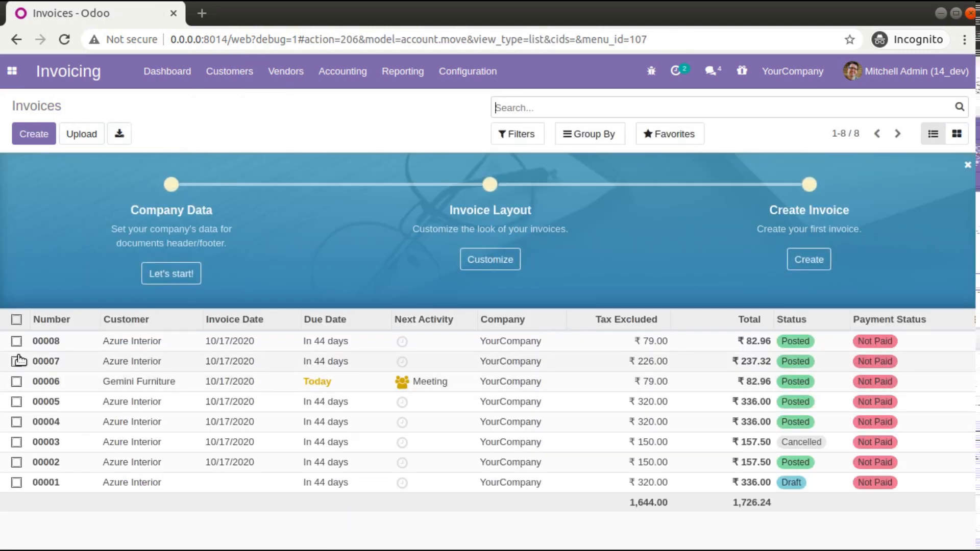
left_click(17, 320)
left_click(448, 136)
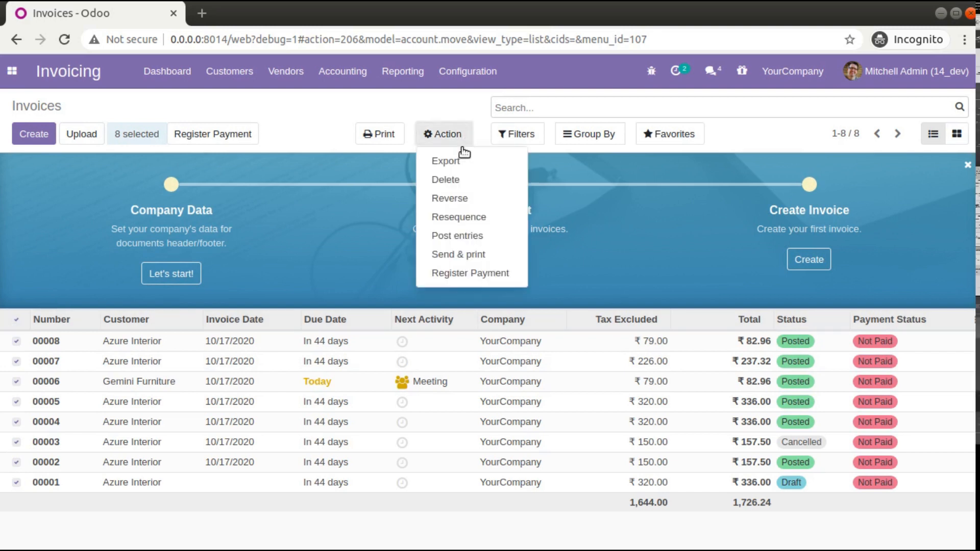
left_click(450, 215)
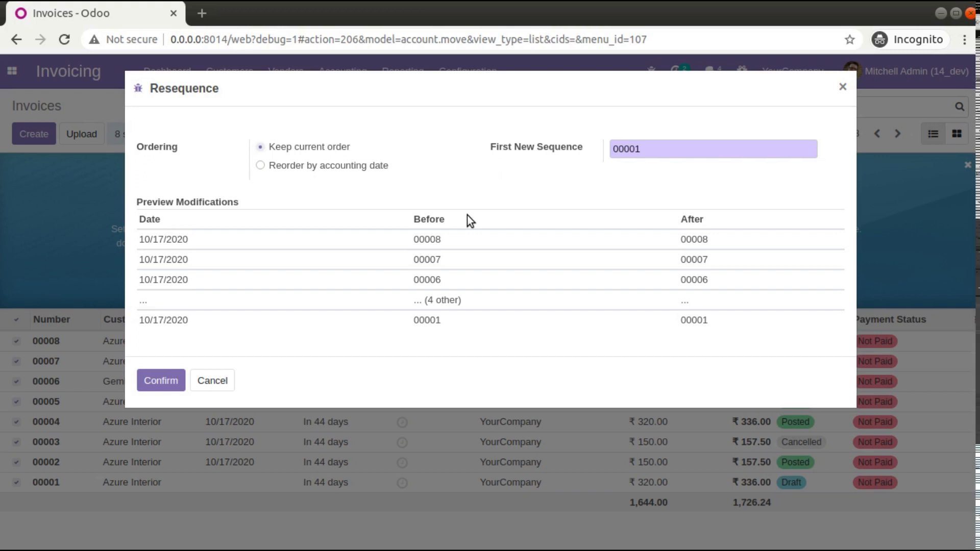
left_click(869, 5)
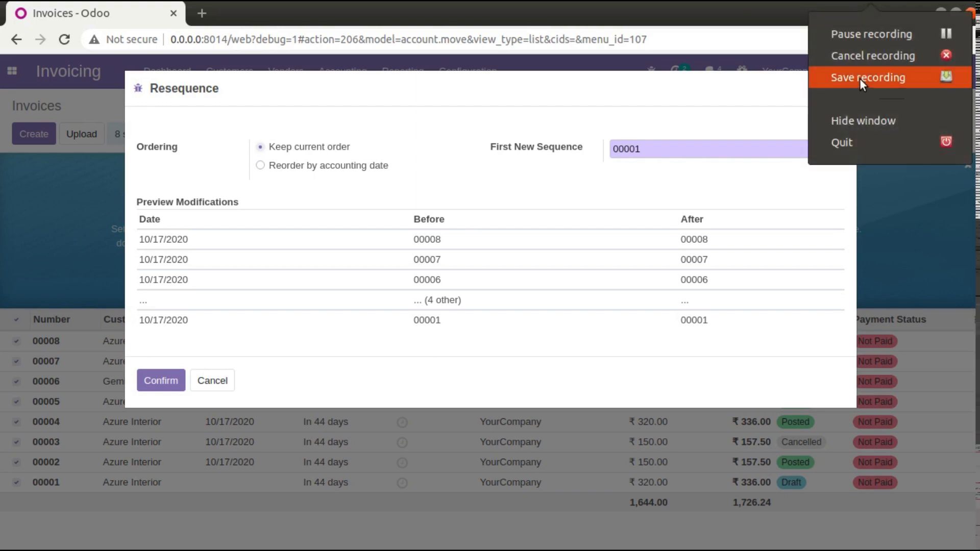